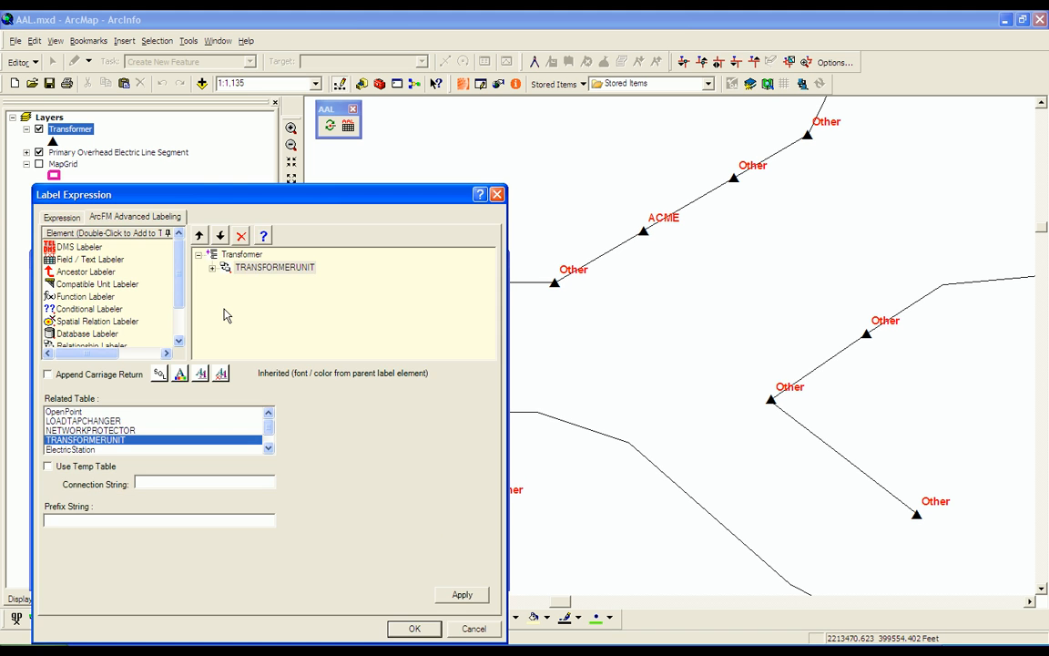
Examine the related TRANSFORMERUNIT element and its MANUFACTURER field in the Transformer label expression.
click(212, 269)
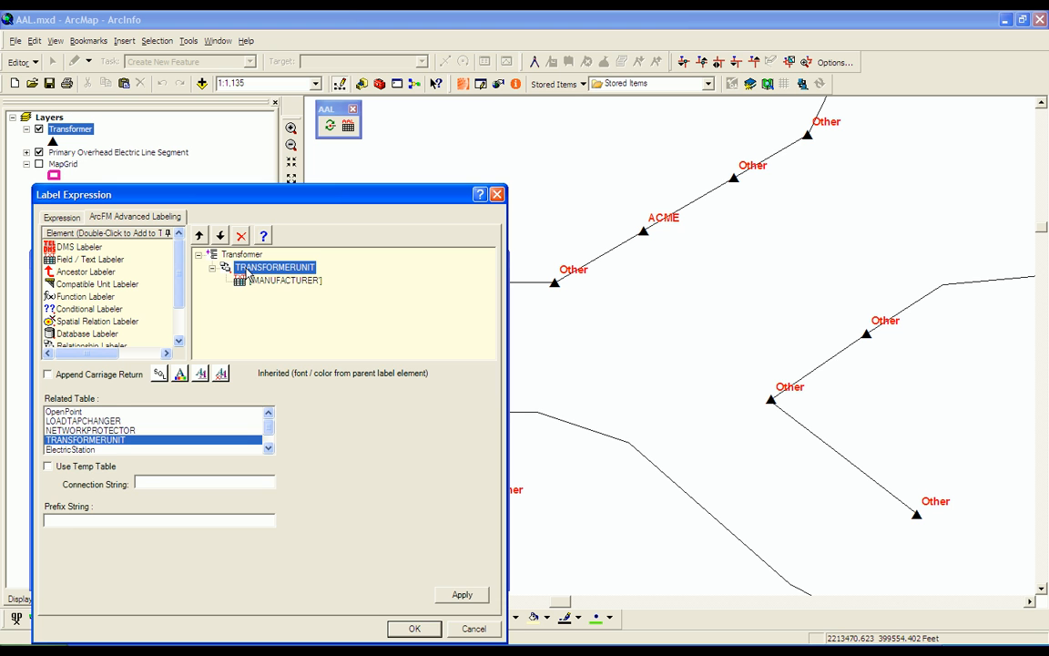
click(244, 283)
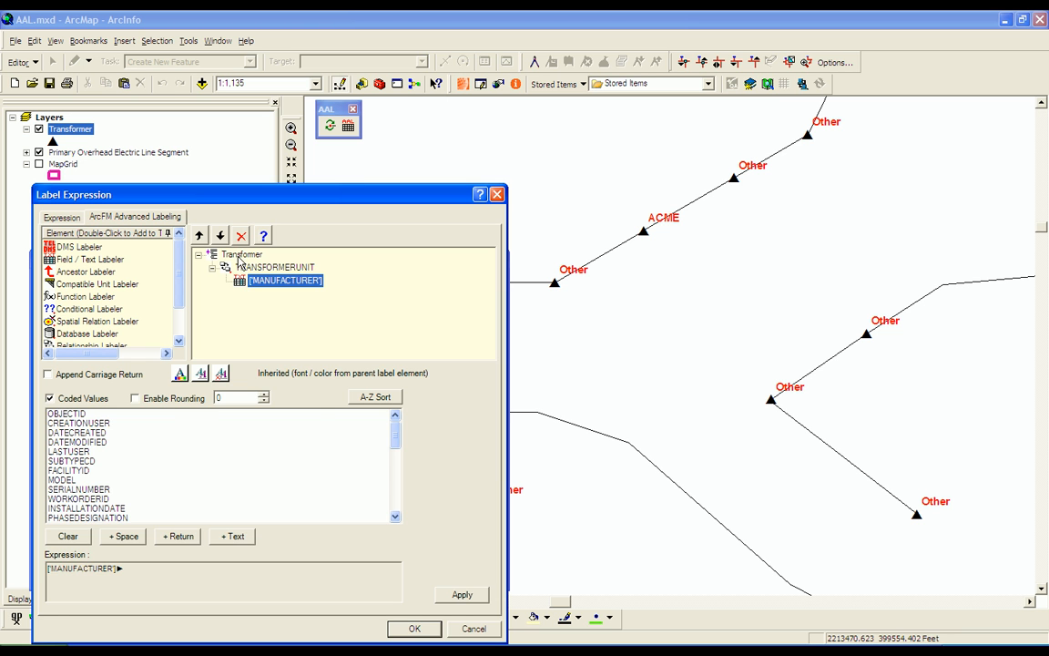
Set Transformer labels to be written to a related table named AAL_XFR_OUTPUT, joined to the feature layer, and create that table.
click(240, 256)
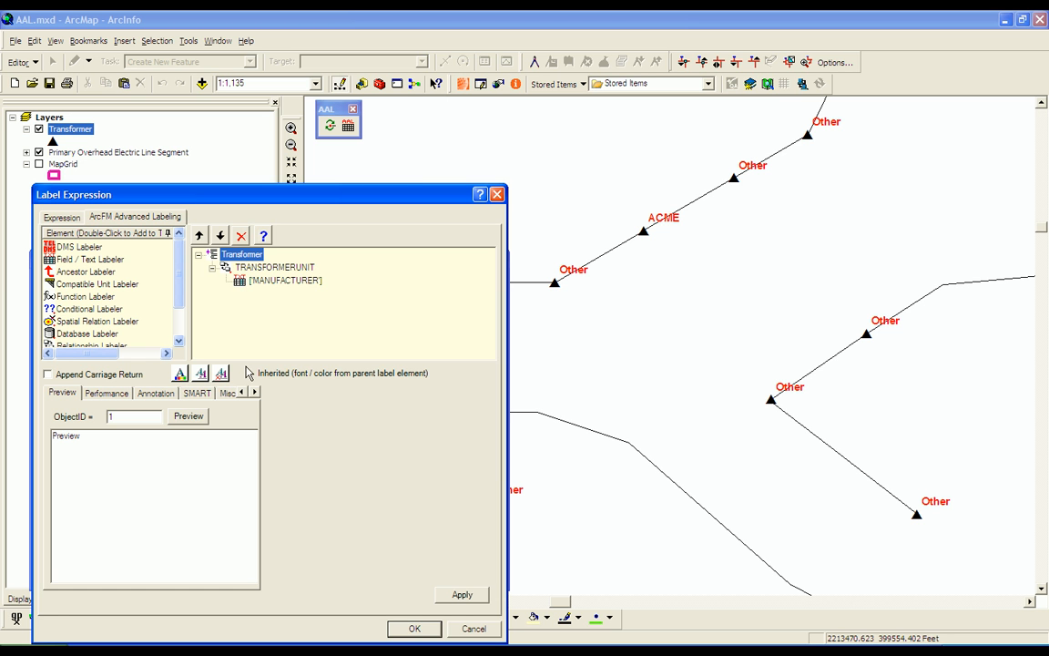
click(254, 392)
click(254, 392)
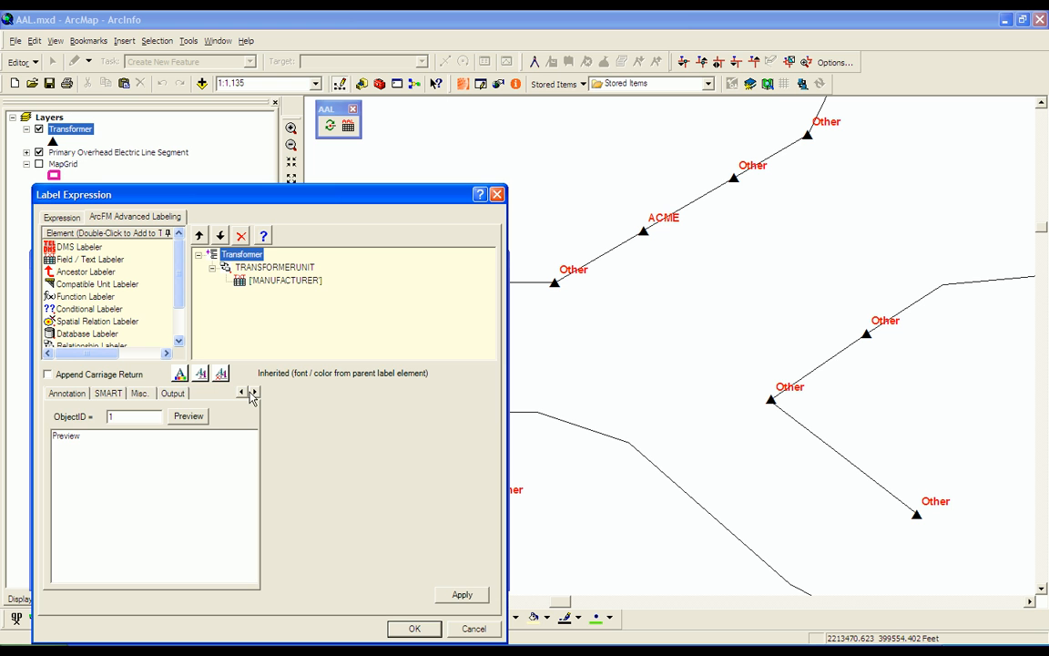
click(169, 393)
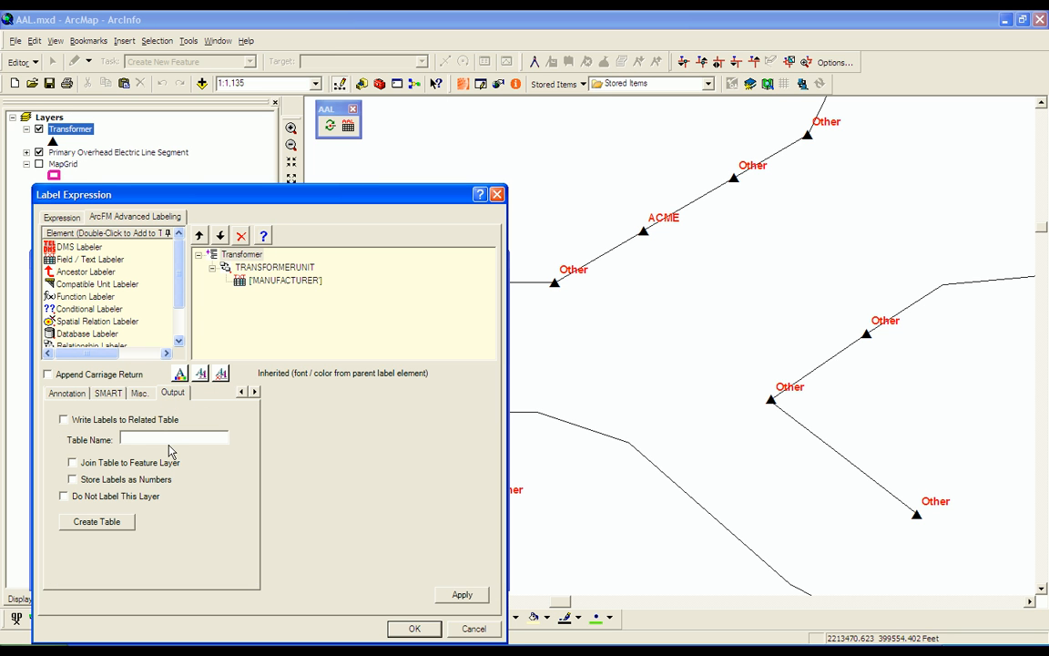
click(168, 438)
text(AAL_XFR_OUTPUT)
click(81, 425)
click(72, 463)
click(84, 521)
click(406, 628)
click(354, 574)
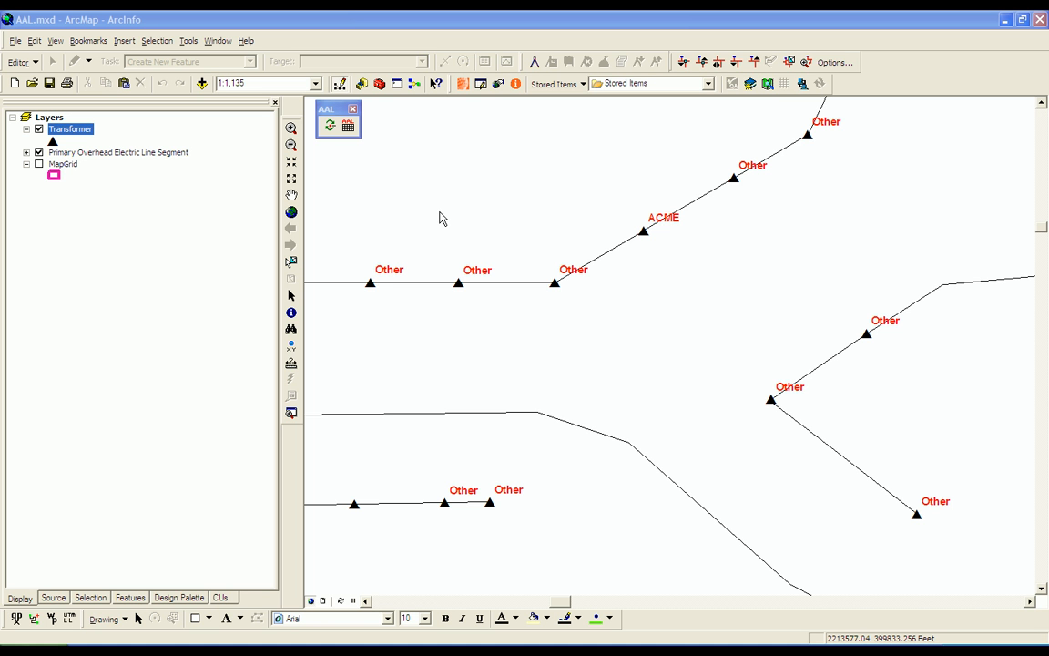
Populate the AAL_XFR_OUTPUT related table with the label records, clearing the table before populating.
click(349, 127)
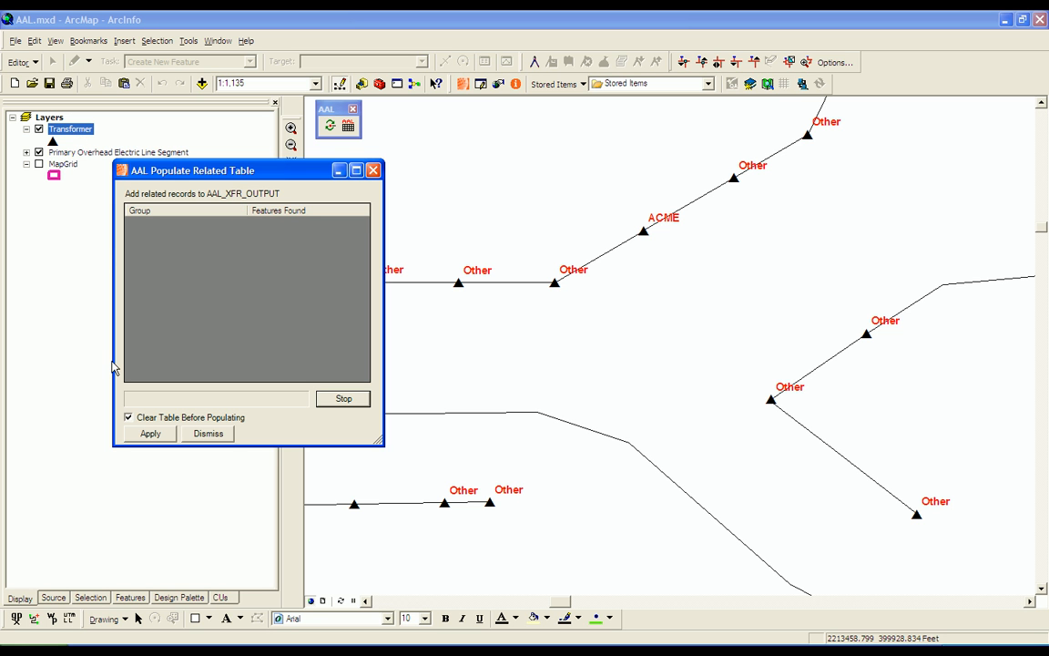
click(148, 436)
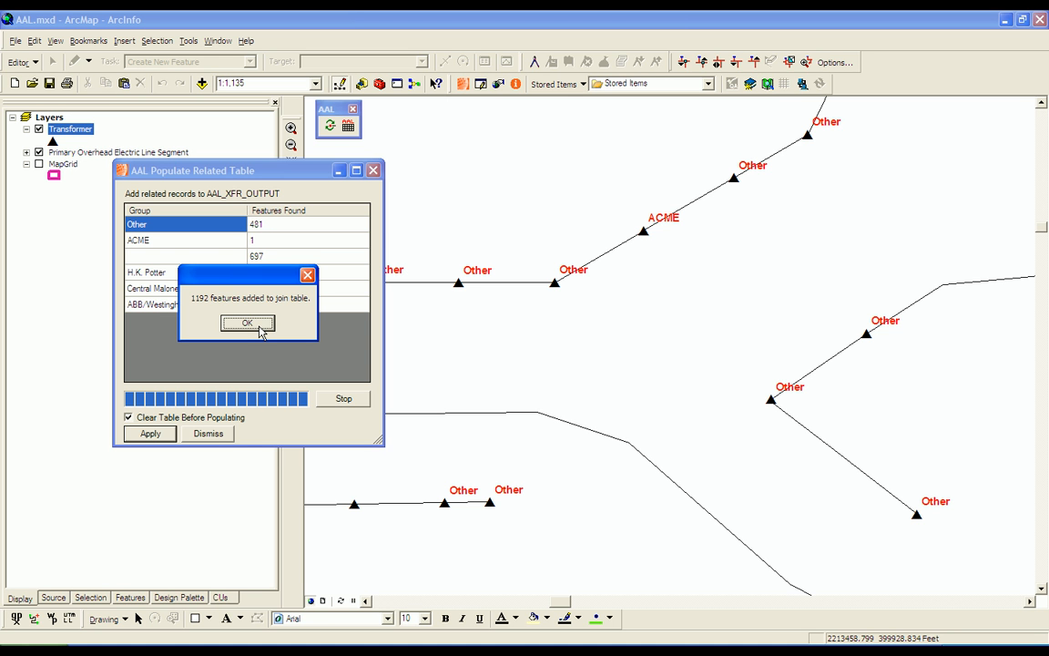
click(260, 332)
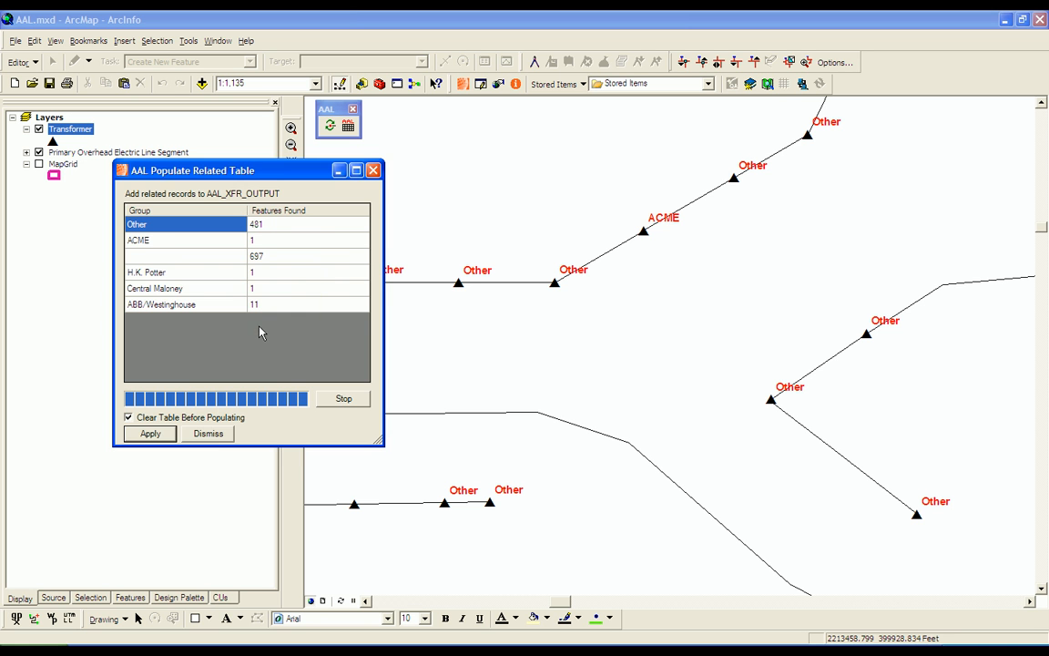
click(207, 433)
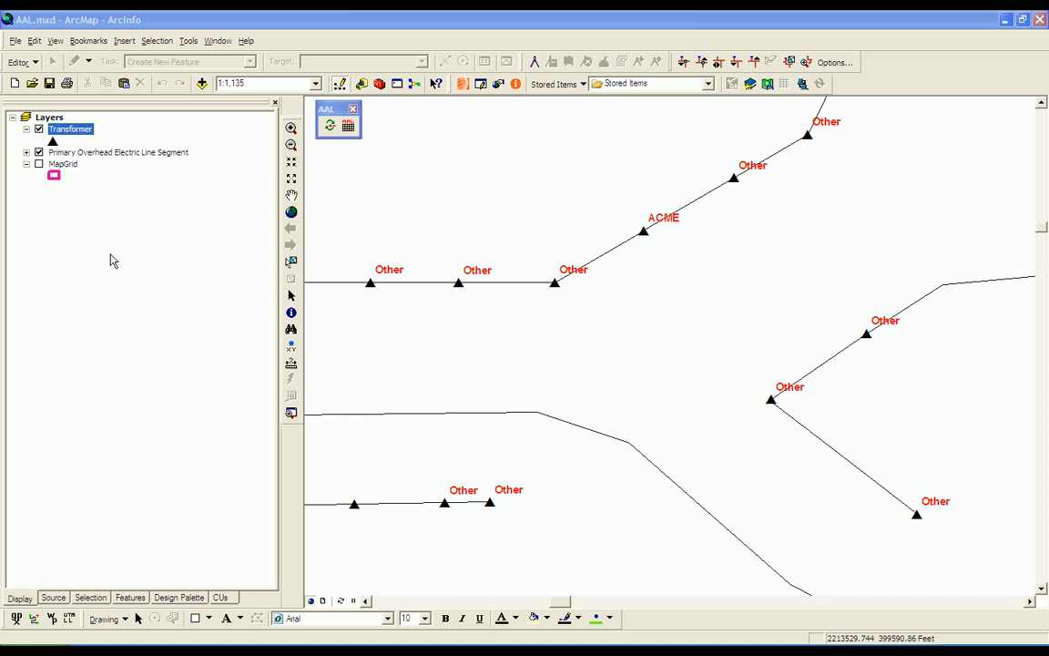
Symbolize the Transformer layer by unique values of the AARText field and add all its values.
click(83, 128)
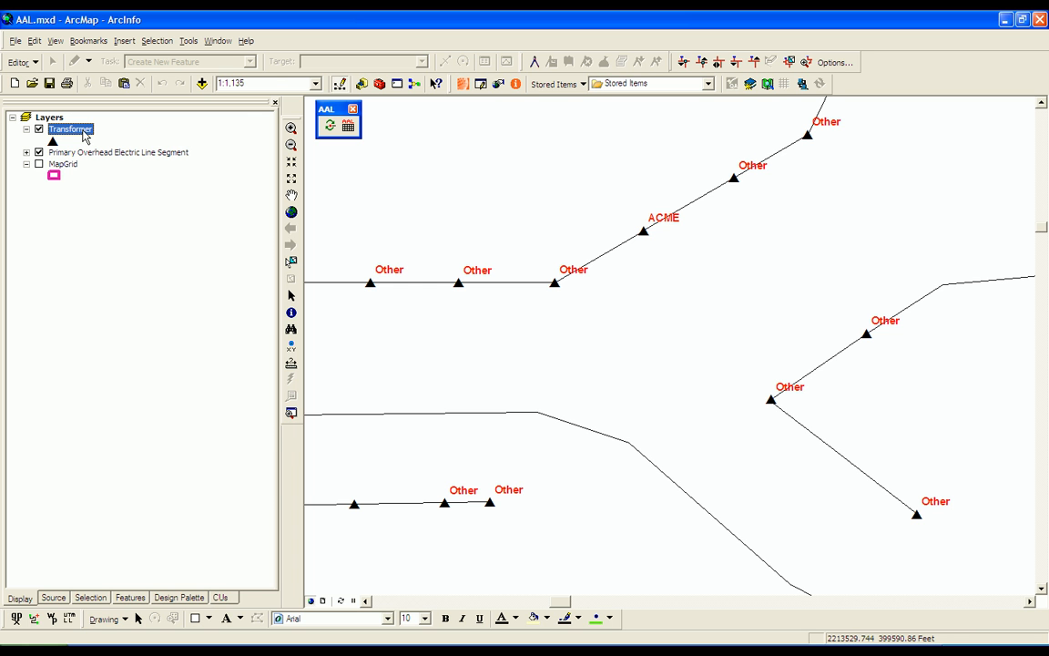
double_click(83, 133)
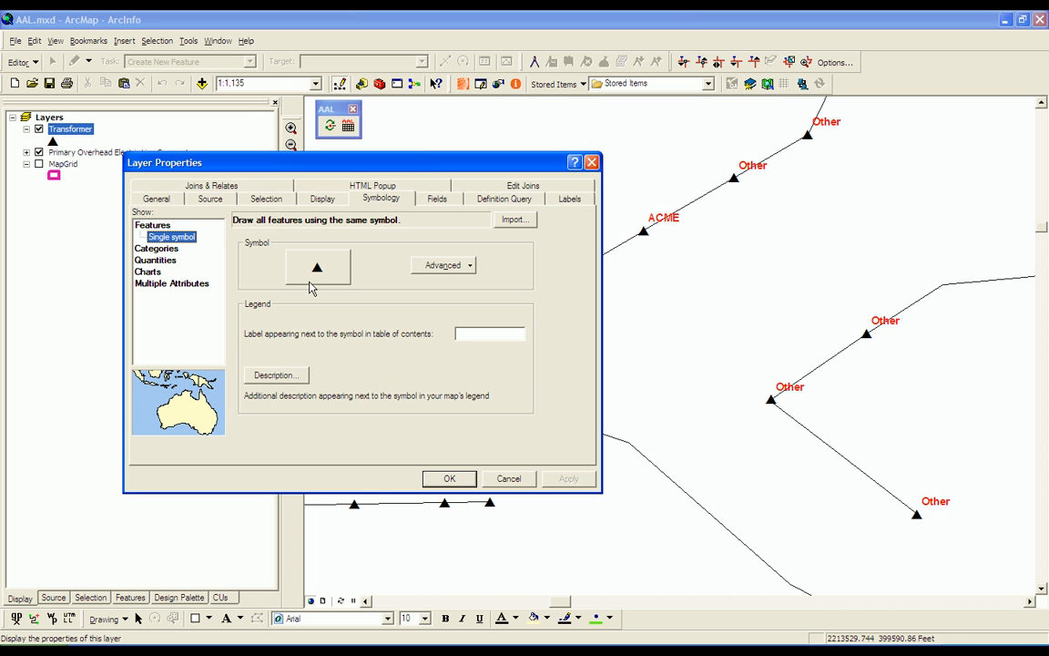
click(156, 247)
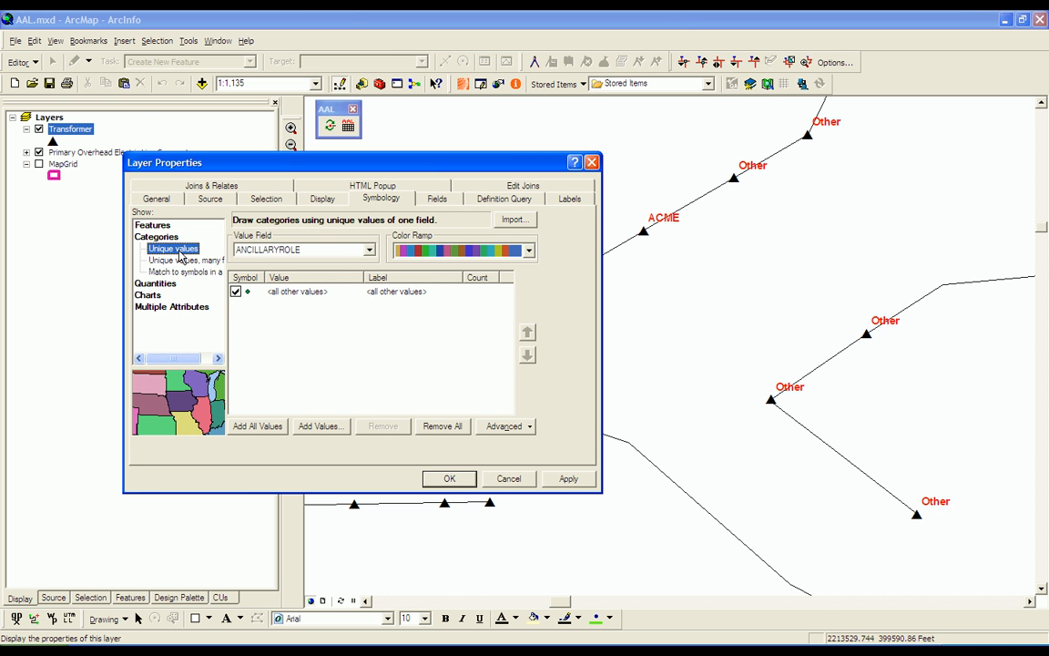
click(280, 251)
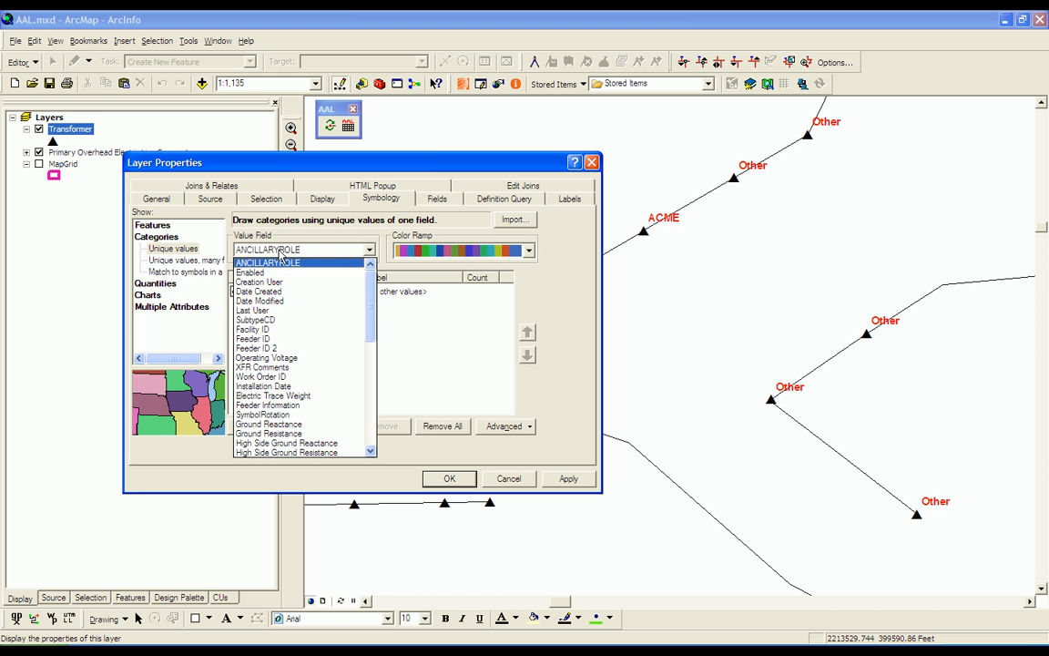
drag(371, 302, 371, 408)
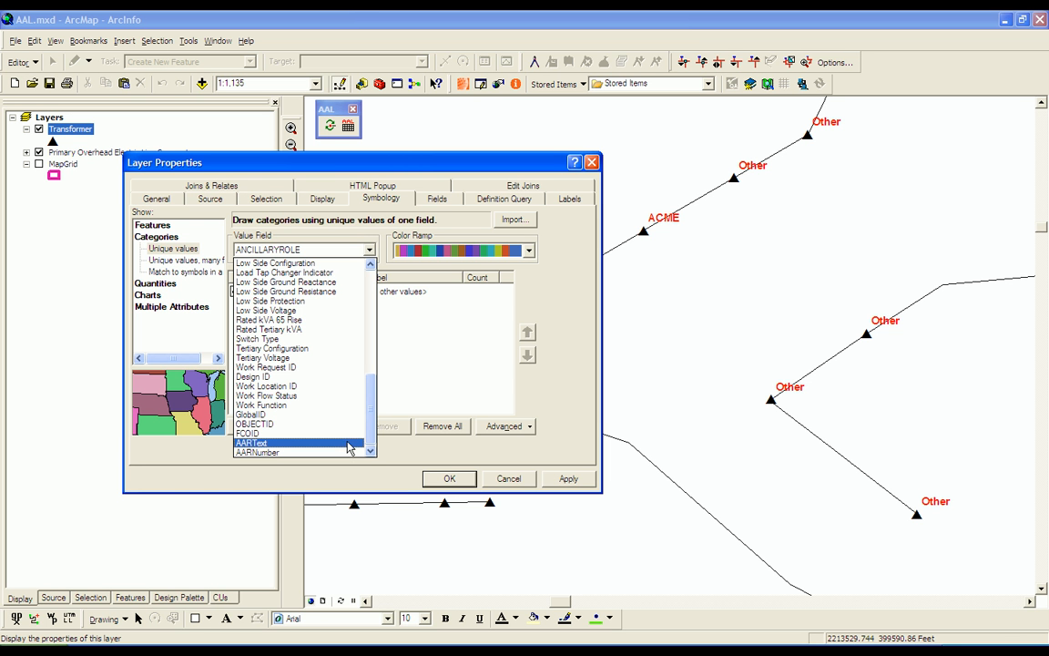
click(348, 444)
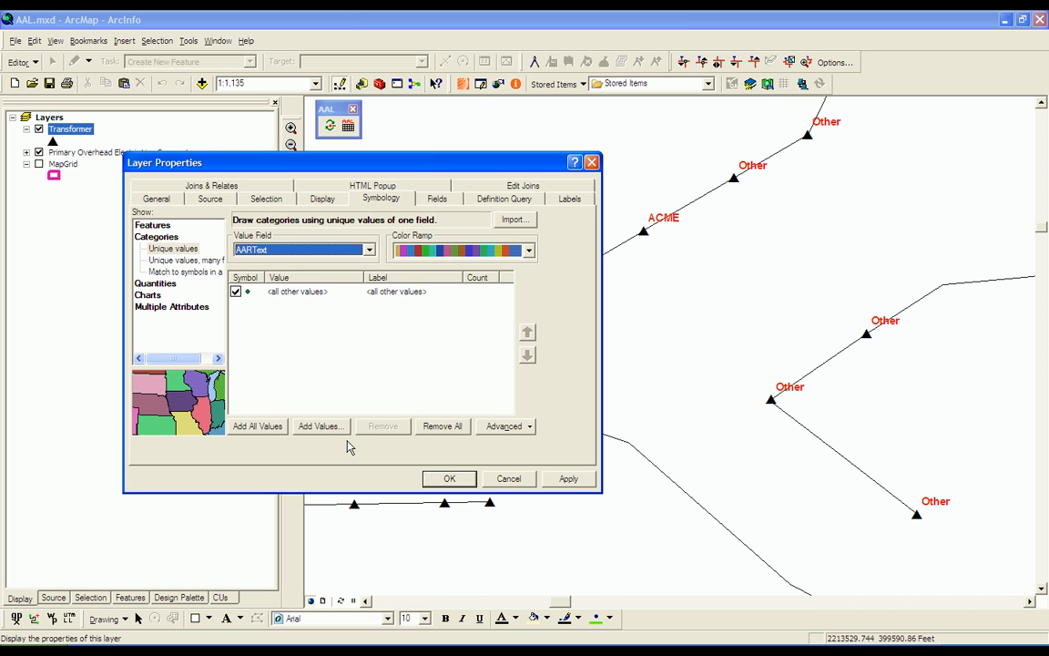
click(264, 426)
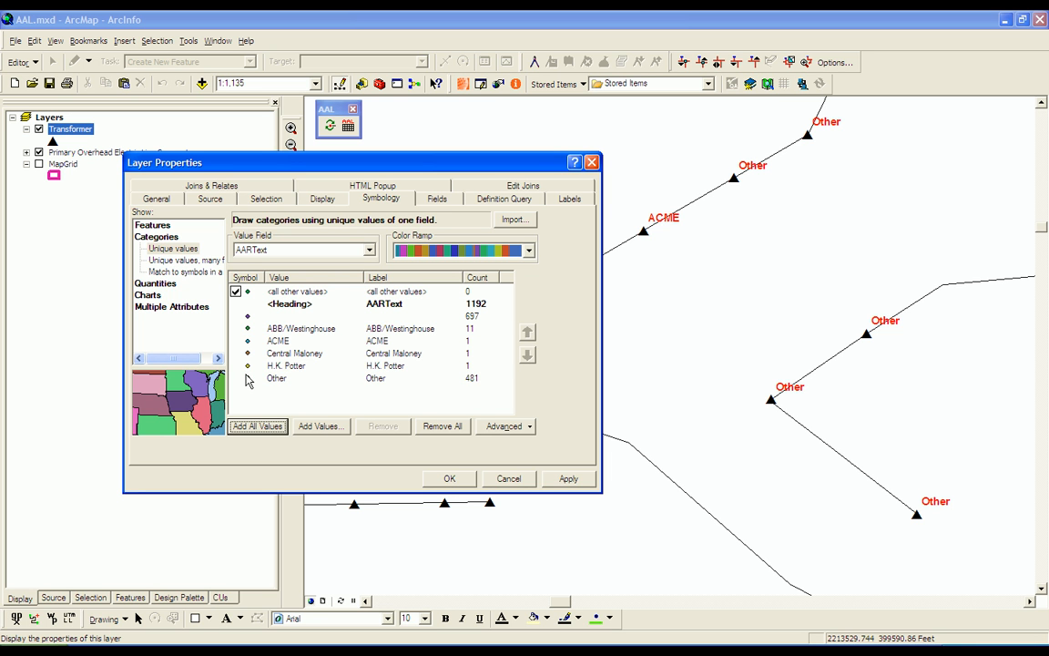
Give the ACME category a flame picture symbol of size 36 and apply the Transformer symbology.
click(249, 343)
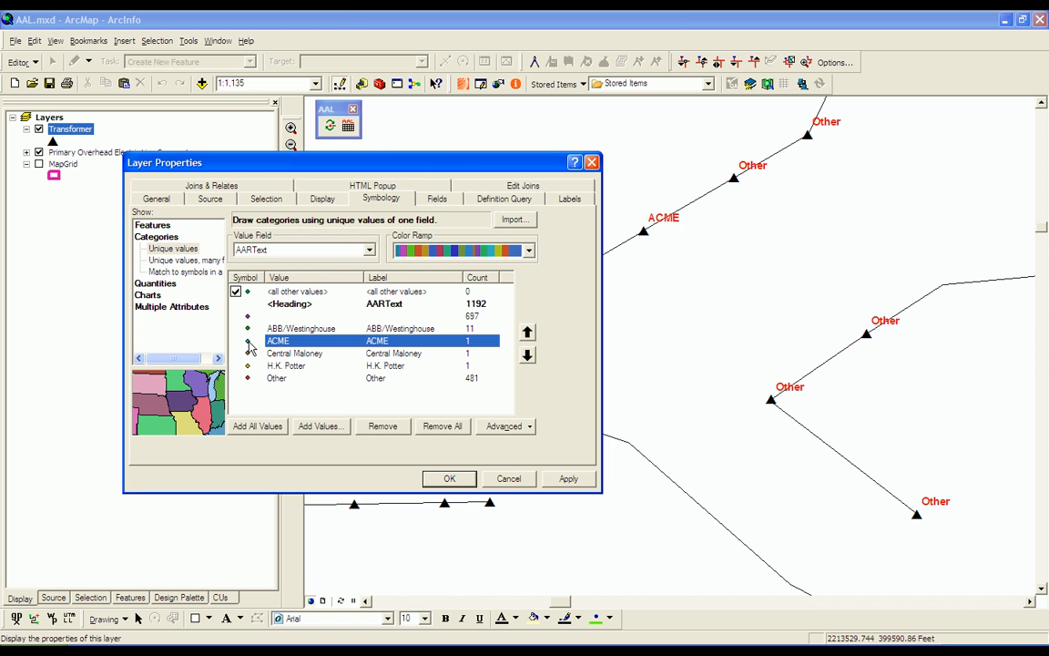
double_click(249, 343)
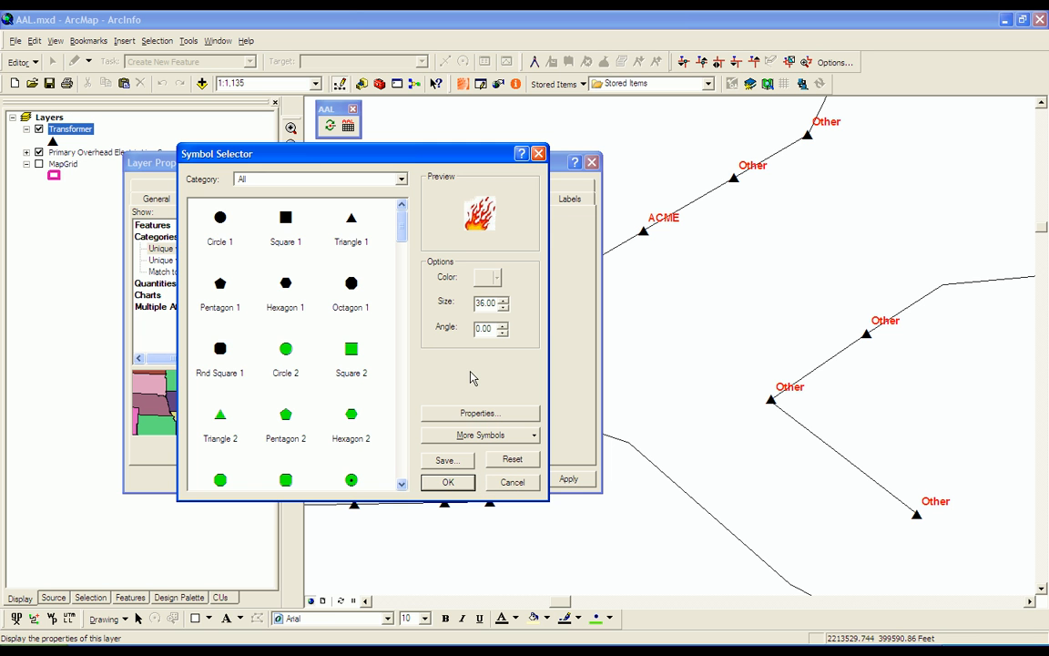
click(452, 482)
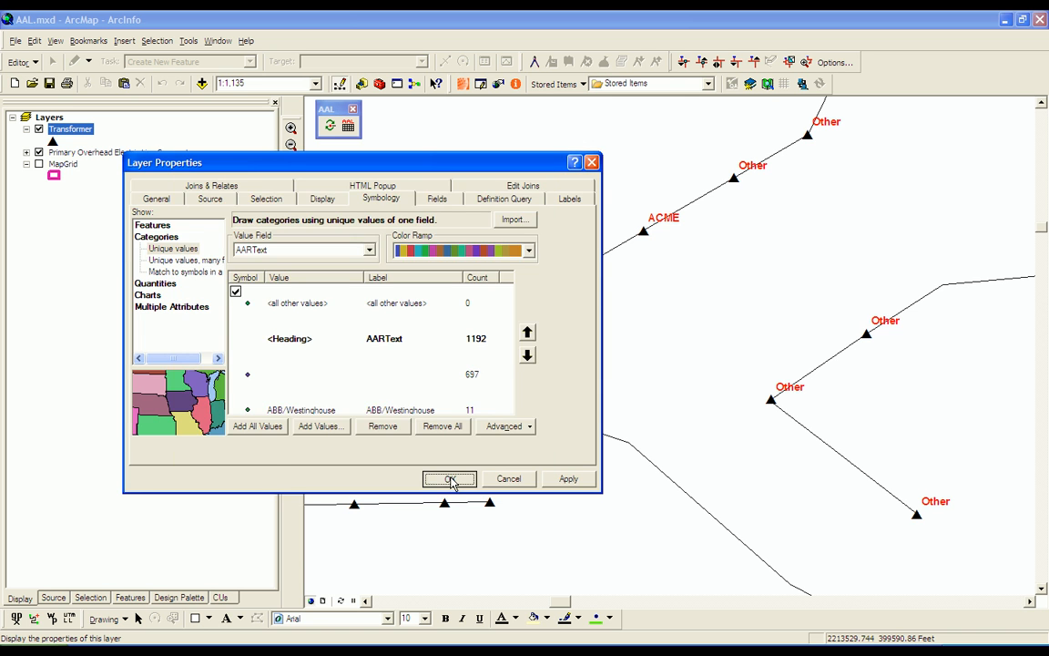
click(450, 480)
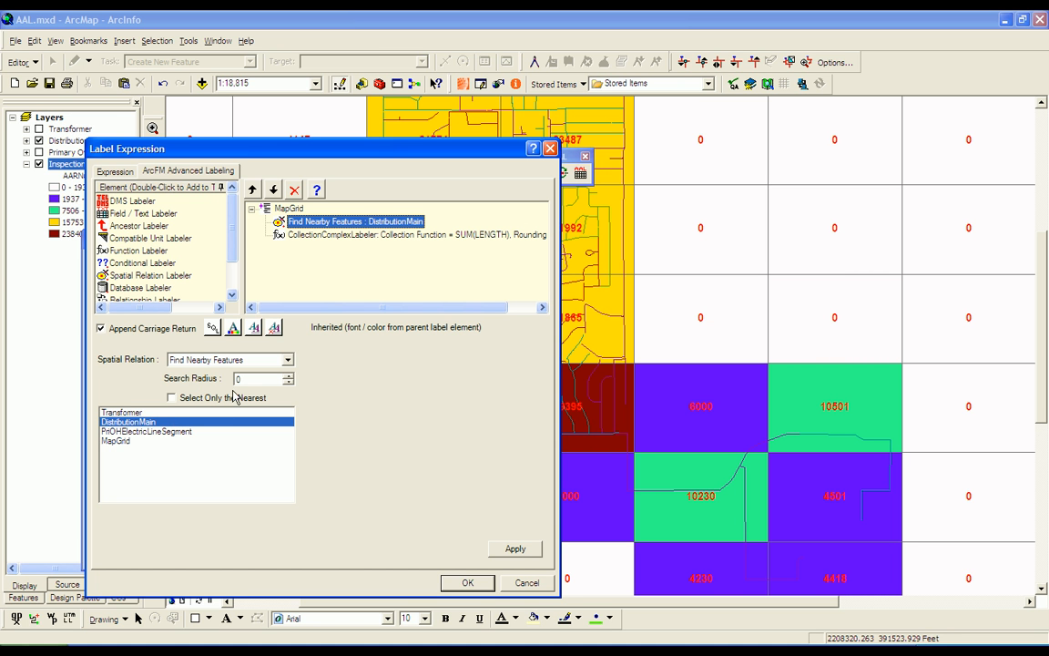
Examine the MapGrid label expression's SUM(LENGTH) collection function and its output settings.
click(315, 236)
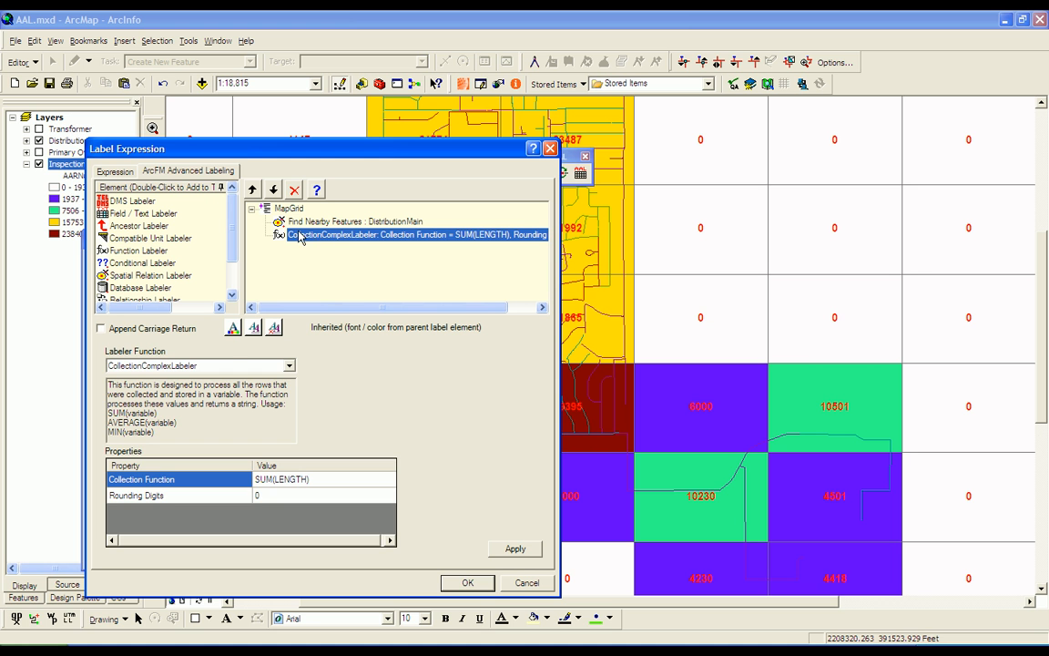
click(282, 209)
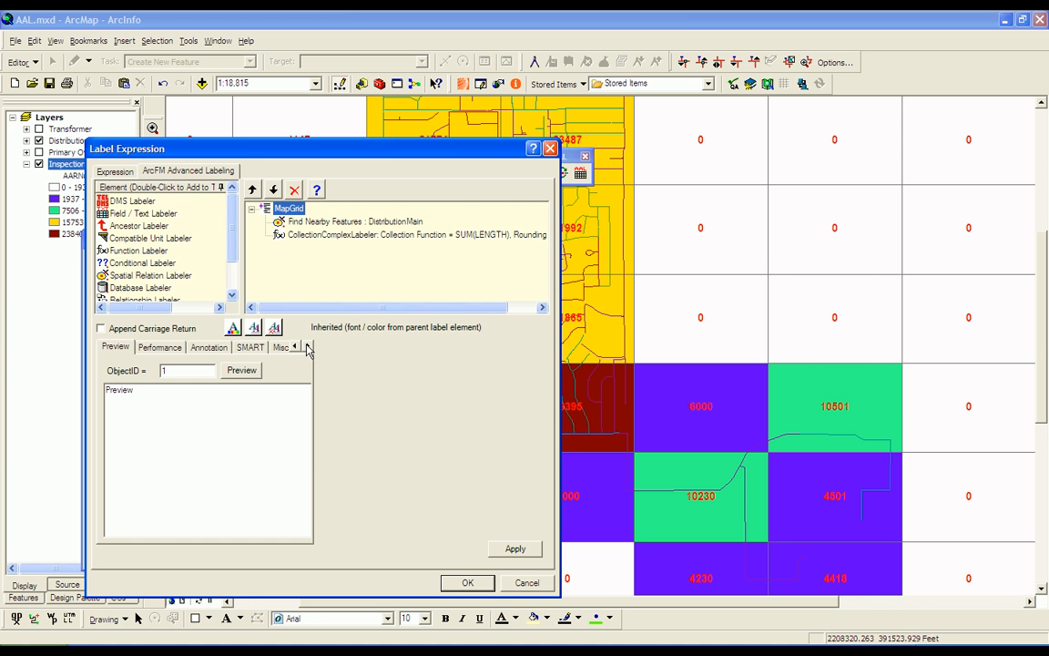
click(304, 347)
click(278, 349)
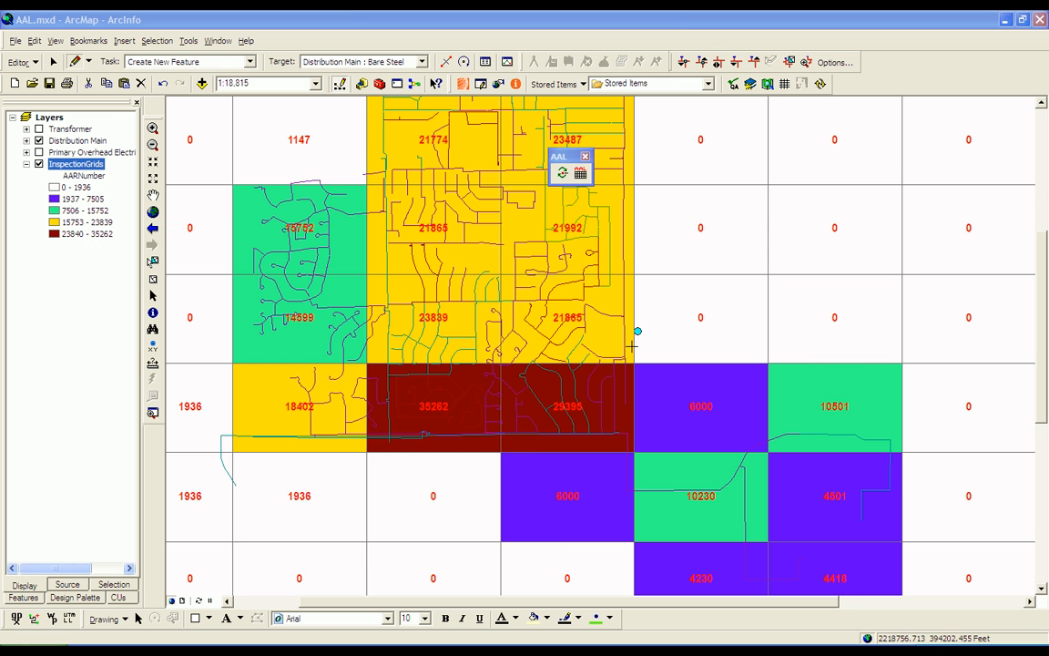
Sketch a zigzag Bare Steel distribution main about 7,324 ft long in the empty grid cell just east of the 21865 cell.
click(646, 293)
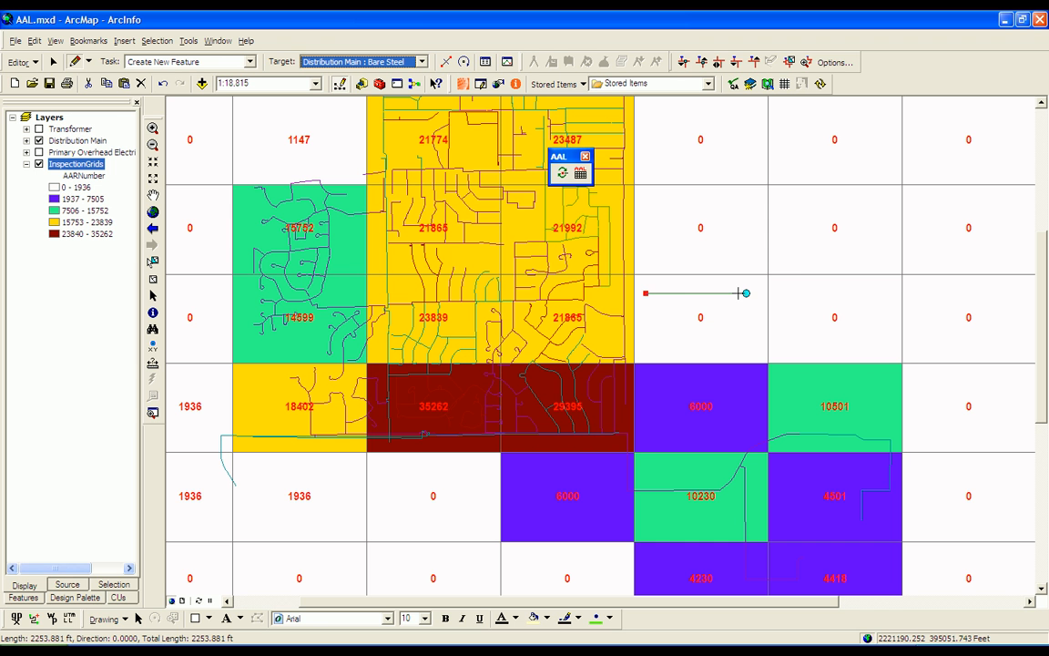
click(746, 294)
click(655, 335)
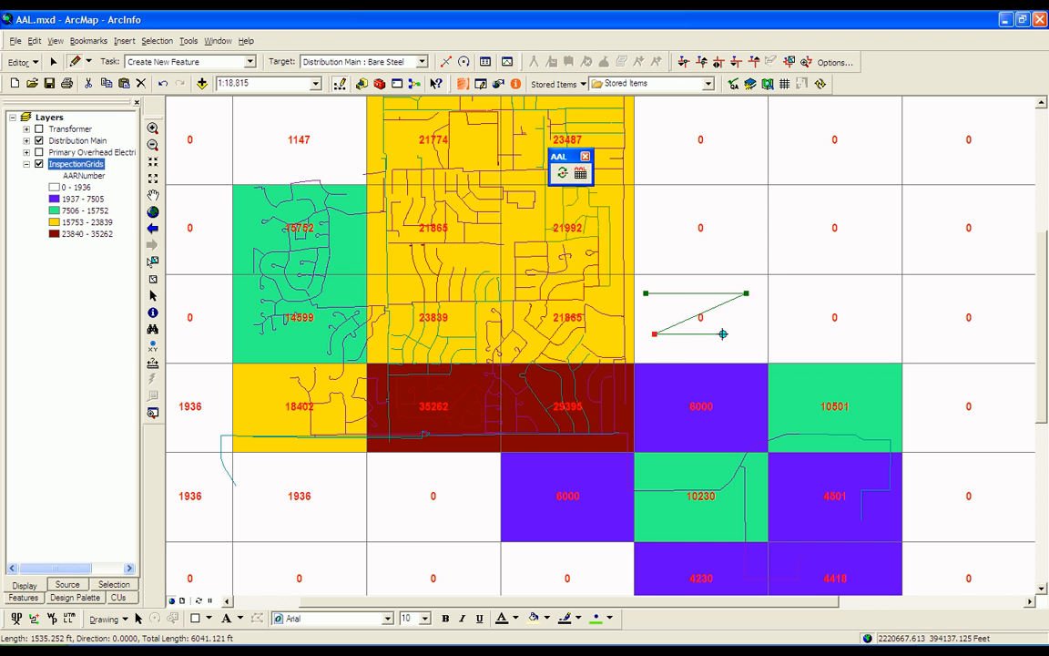
click(732, 334)
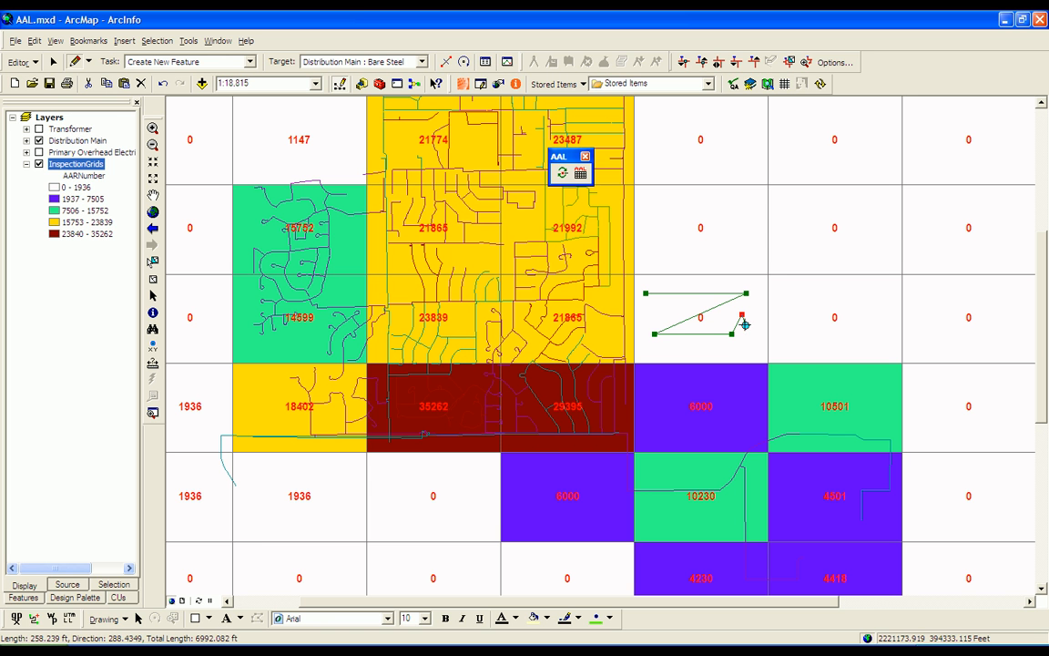
click(748, 340)
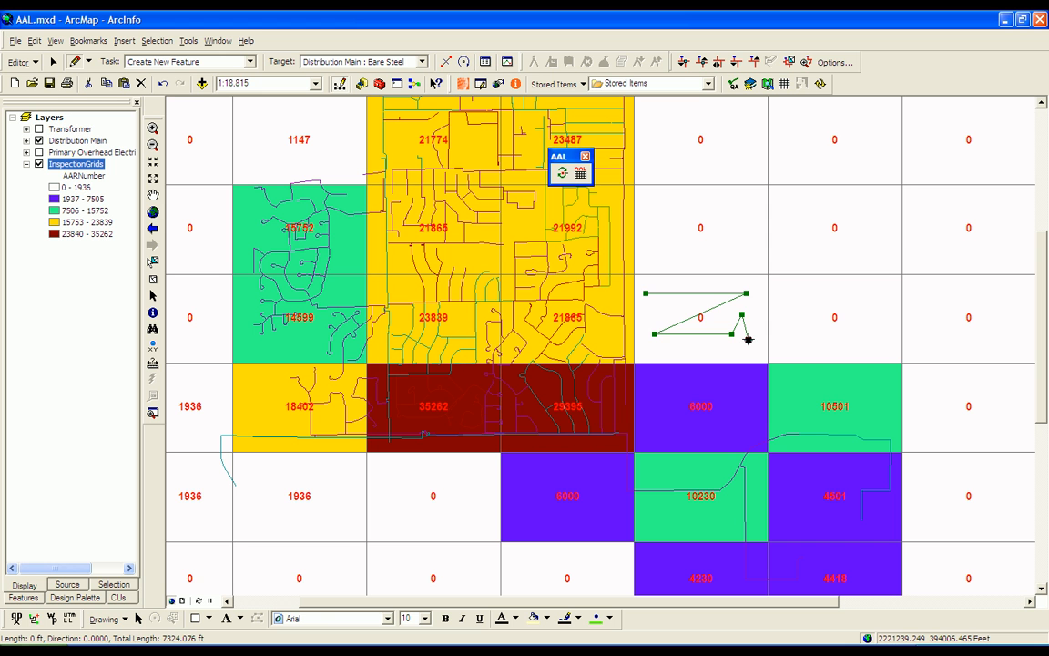
double_click(748, 340)
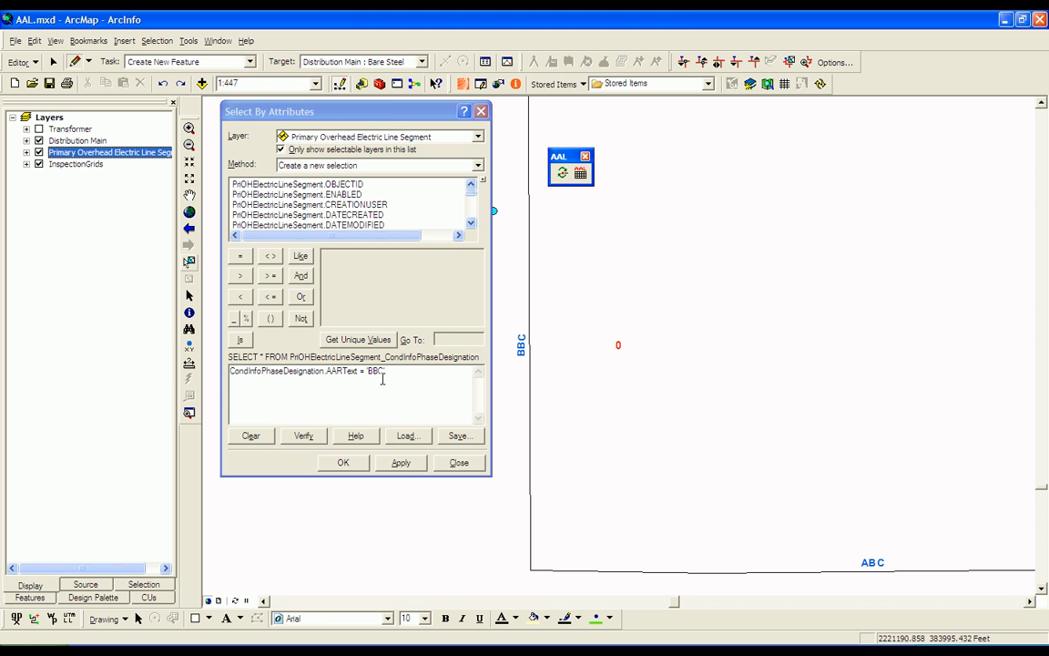
Select the Primary Overhead Electric Line Segment features where CondInfoPhaseDesignation.AARText = 'BBC'.
click(401, 463)
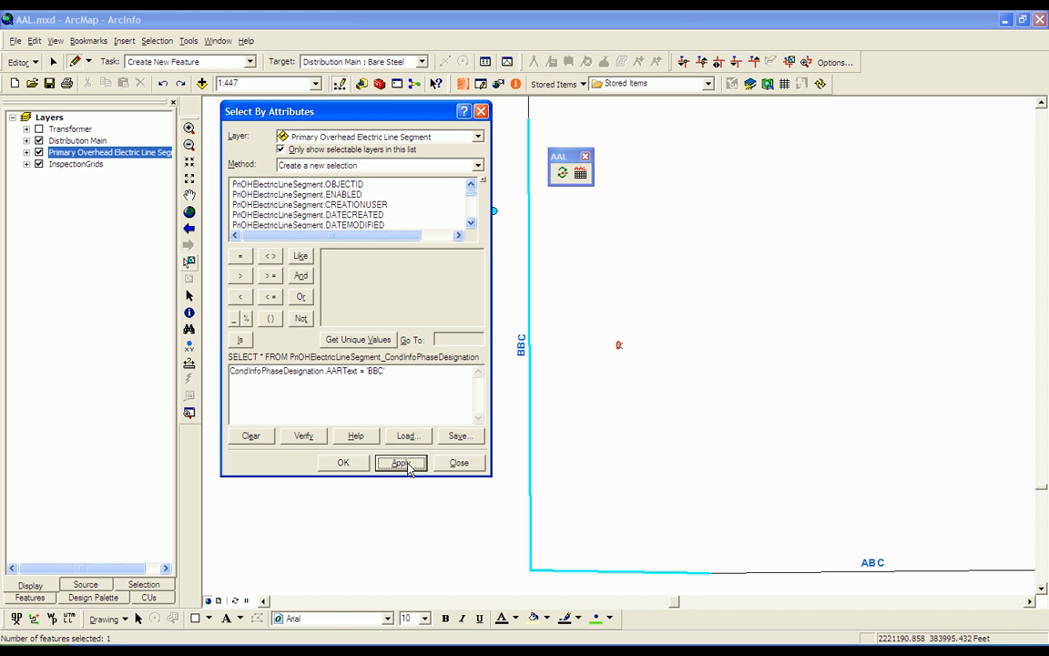